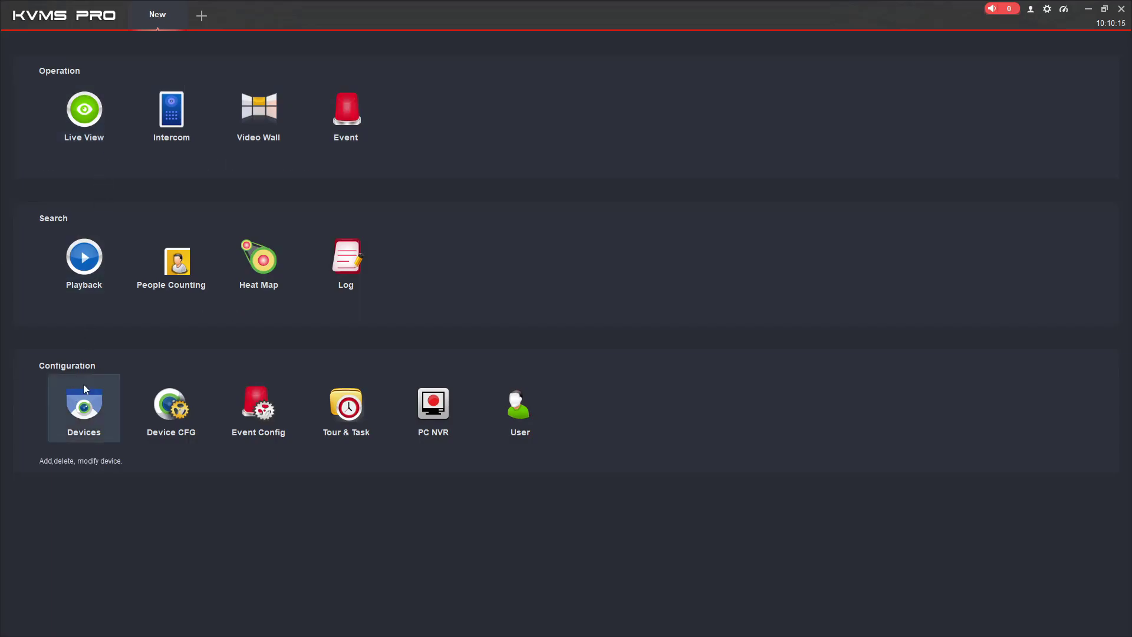
# Open a new launcher tab beside the device management page, with all three recorders online.
pyautogui.click(90, 413)
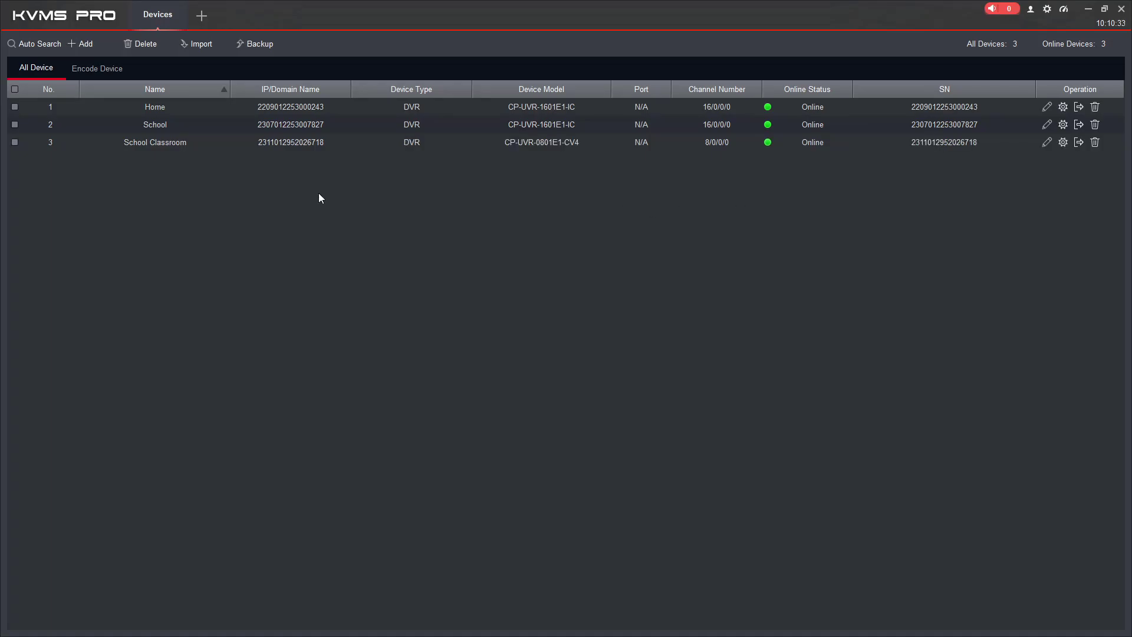
pyautogui.click(201, 17)
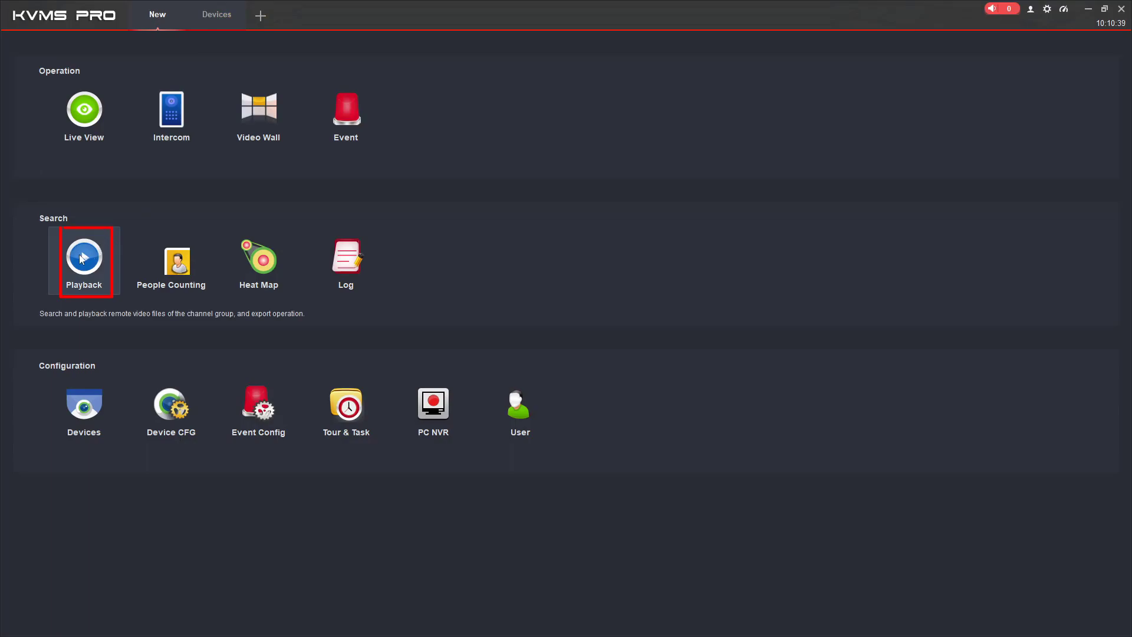
# In Playback, search 2024-02-06 recordings for the Home recorder's Main Gate 1 camera.
pyautogui.click(94, 276)
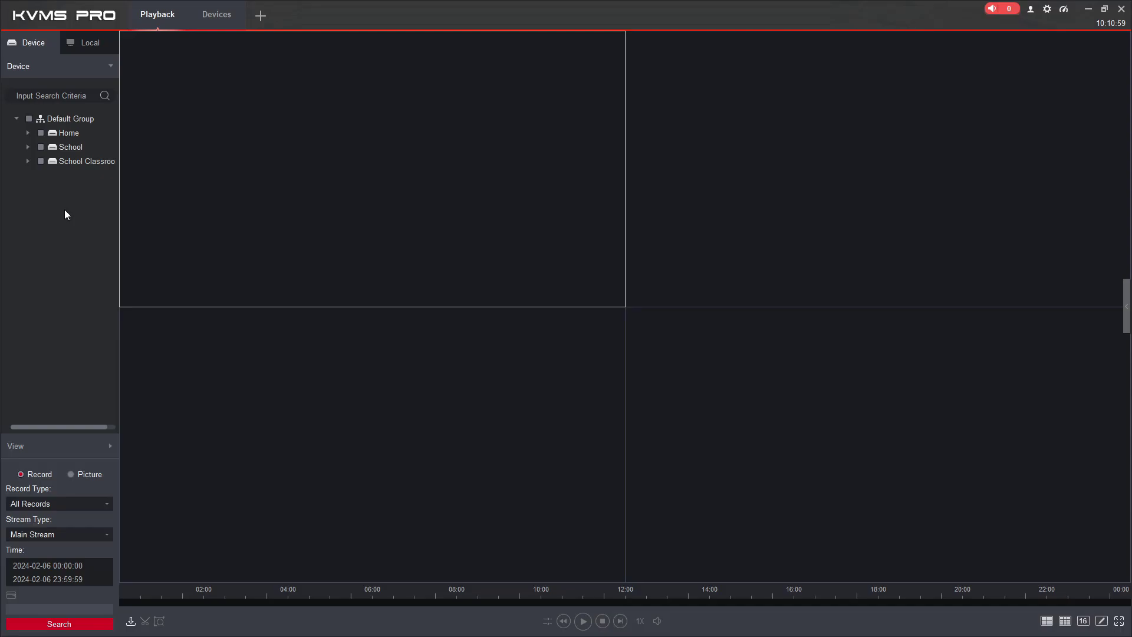
pyautogui.click(27, 134)
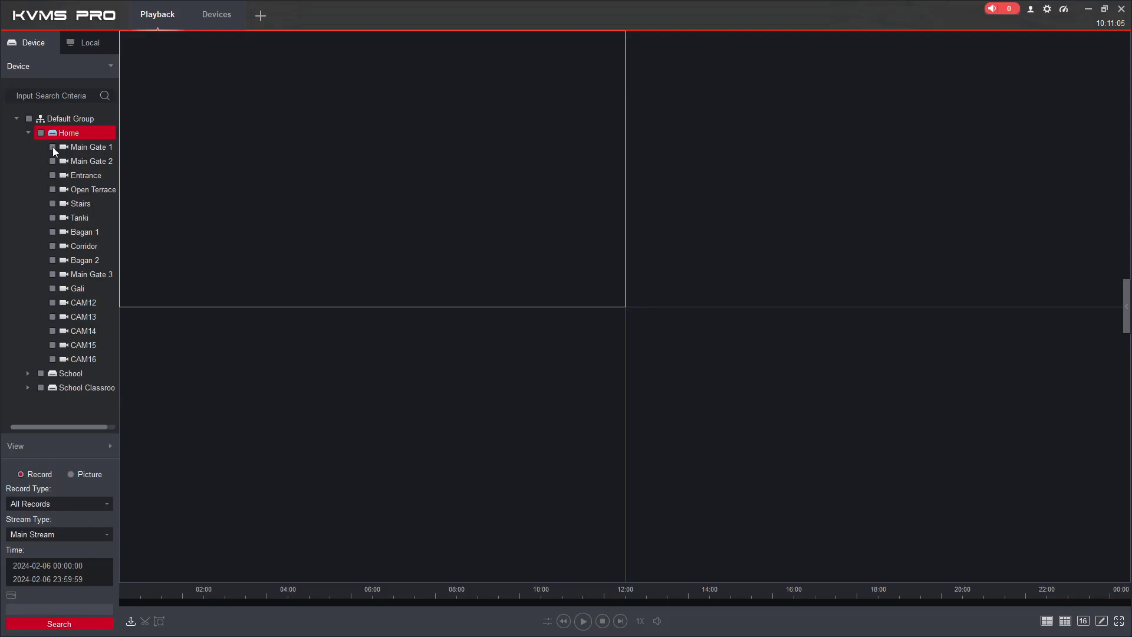
pyautogui.click(52, 147)
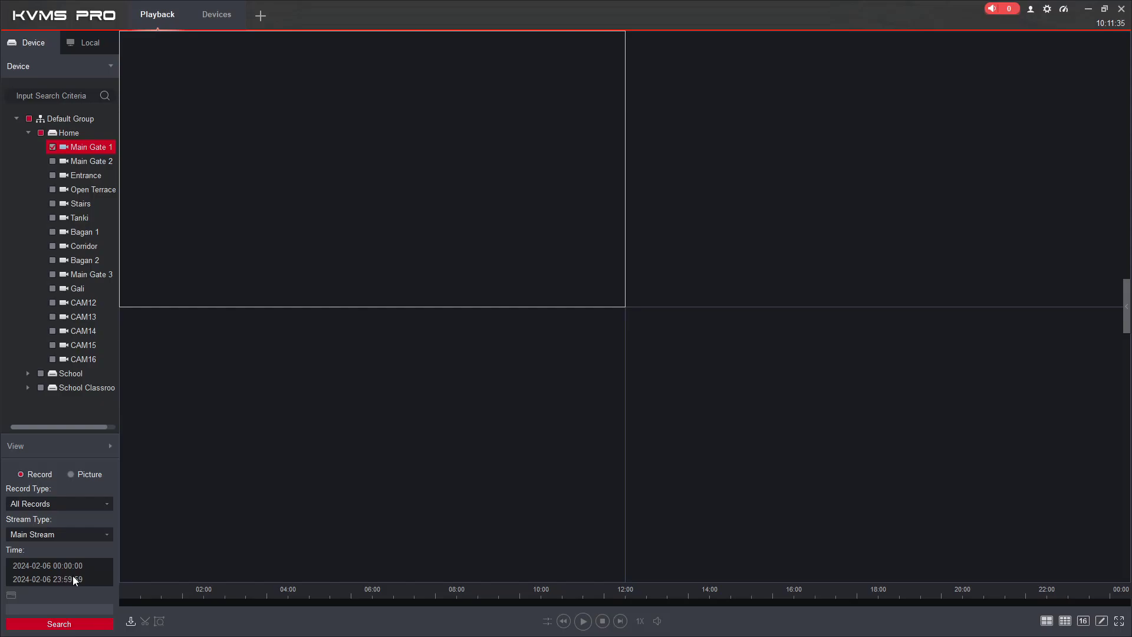
pyautogui.click(58, 623)
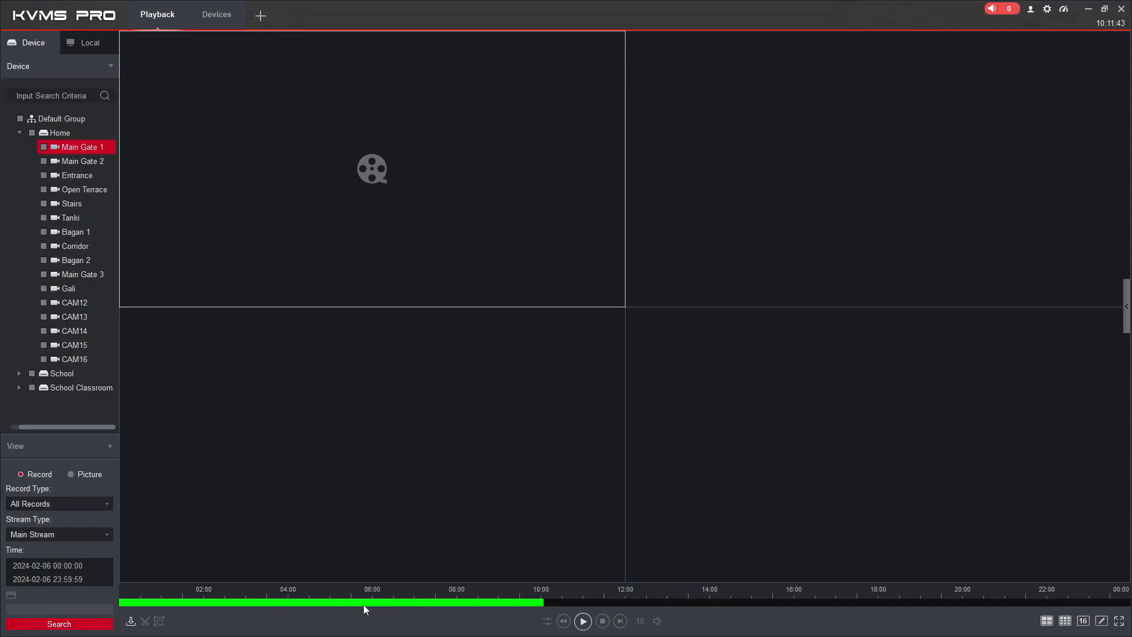
# Play Main Gate 1 footage from the timeline and pause it at 03:59:56.
pyautogui.click(289, 602)
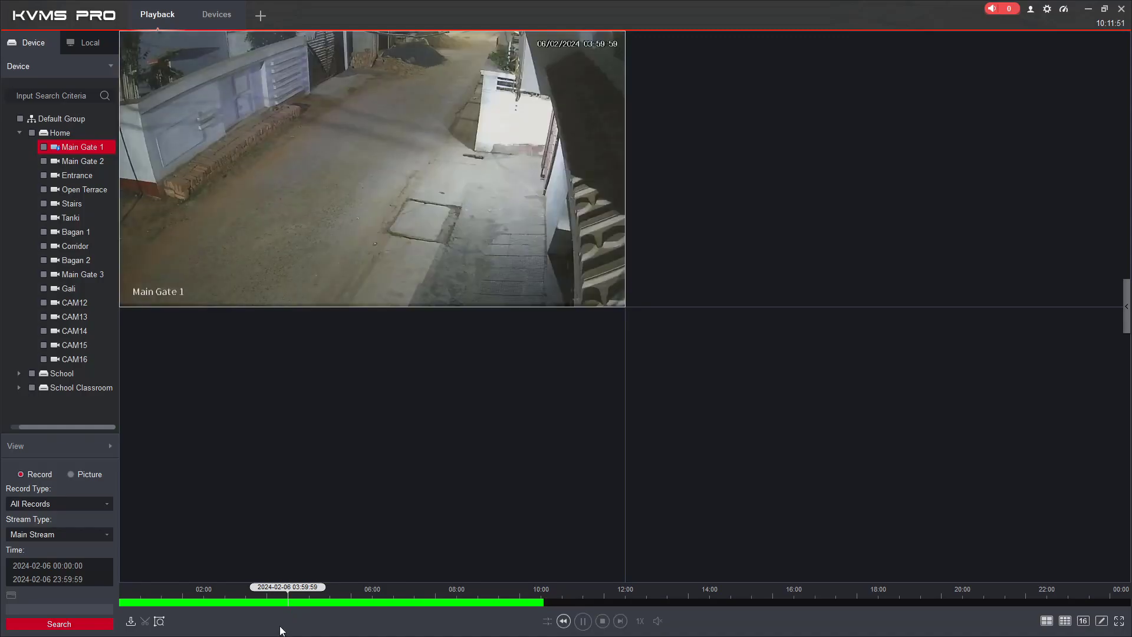
pyautogui.moveTo(371, 168)
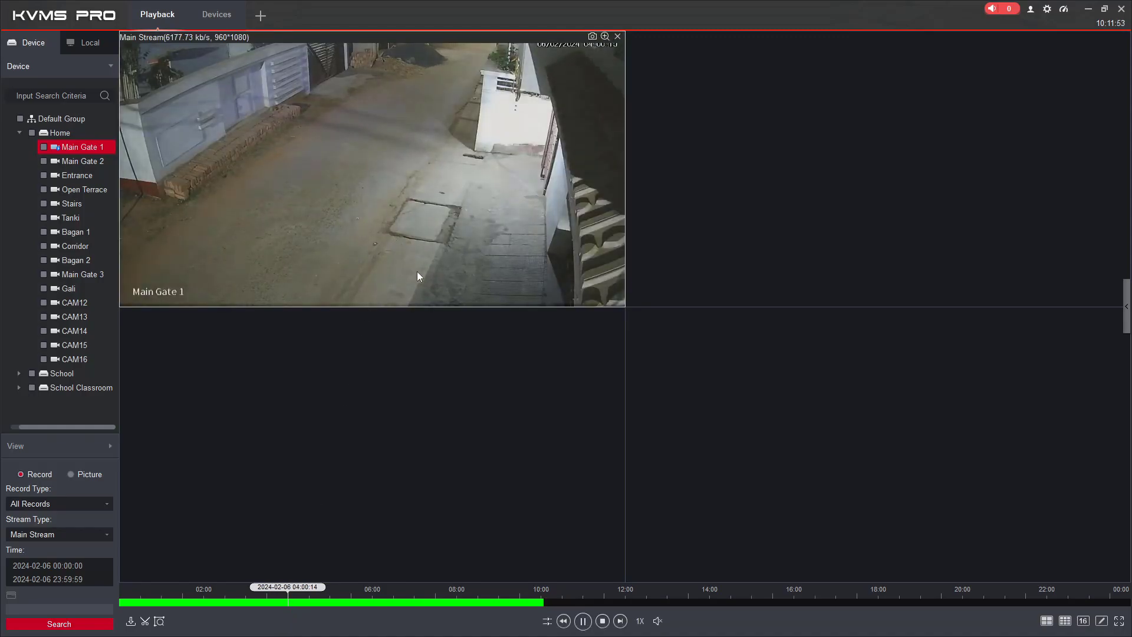
pyautogui.click(584, 621)
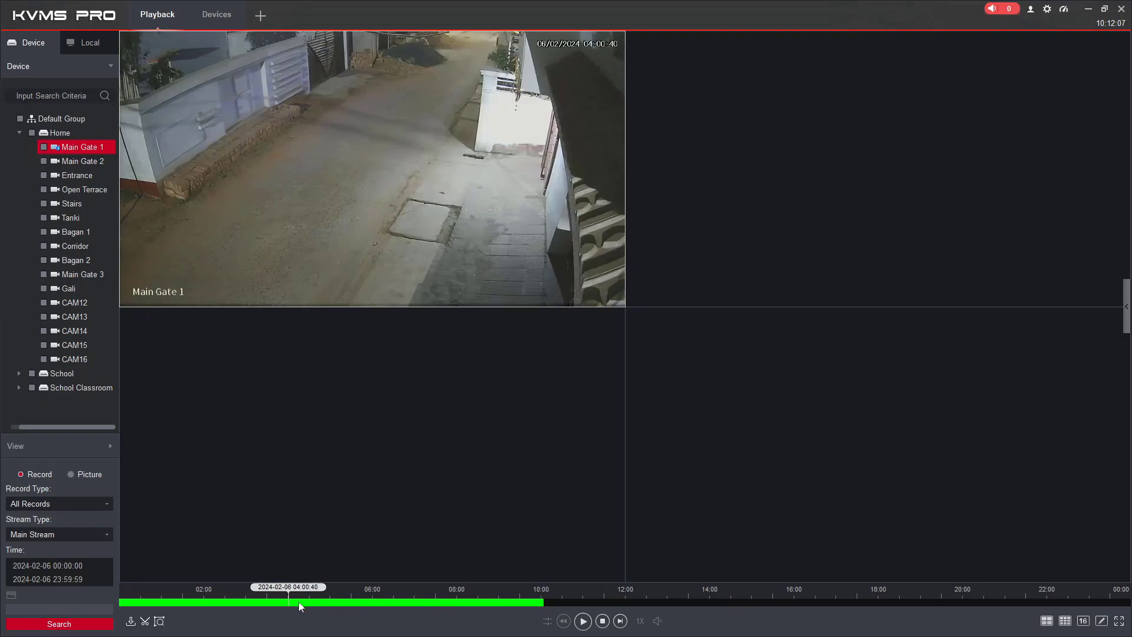
pyautogui.scroll(1, 299, 602)
pyautogui.scroll(1, 299, 603)
pyautogui.scroll(2, 299, 603)
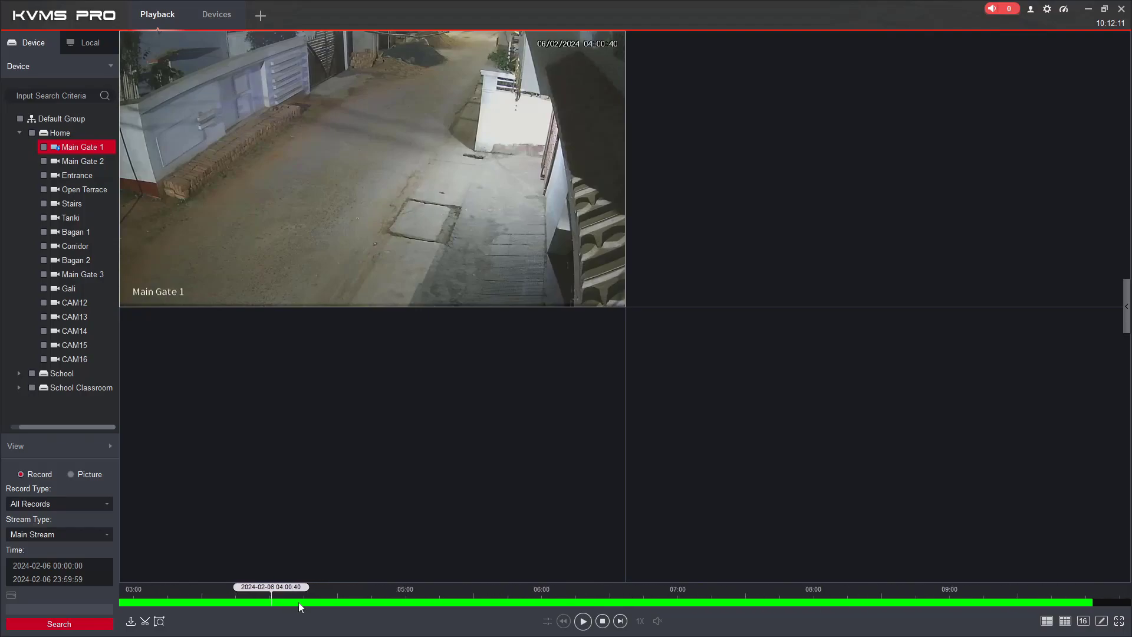
pyautogui.scroll(1, 299, 603)
pyautogui.scroll(1, 298, 603)
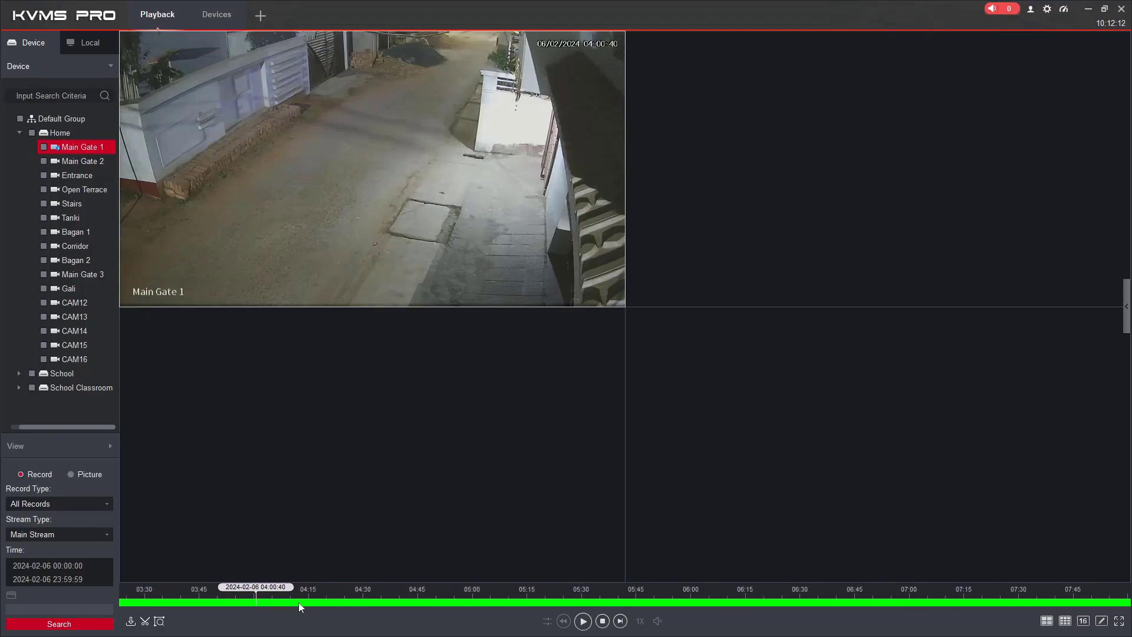
pyautogui.click(252, 602)
pyautogui.click(583, 621)
# Mark a Main Gate 1 time clip starting 03:59:56 and trim its end to 04:01:10.
pyautogui.click(146, 622)
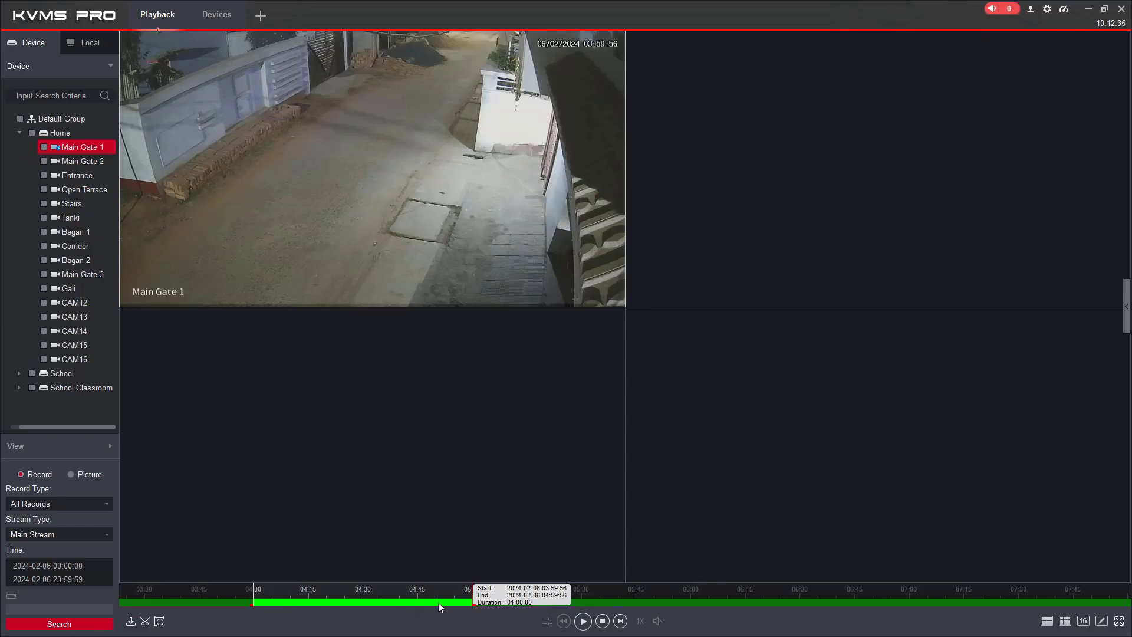
pyautogui.scroll(-2, 437, 603)
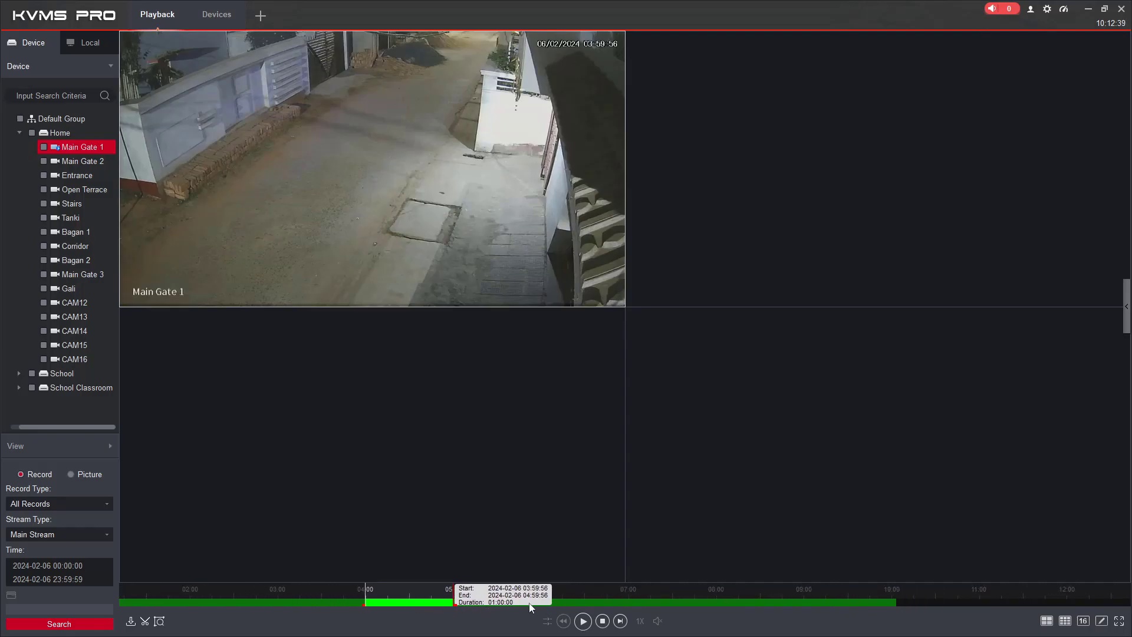
pyautogui.scroll(1, 418, 597)
pyautogui.scroll(2, 418, 597)
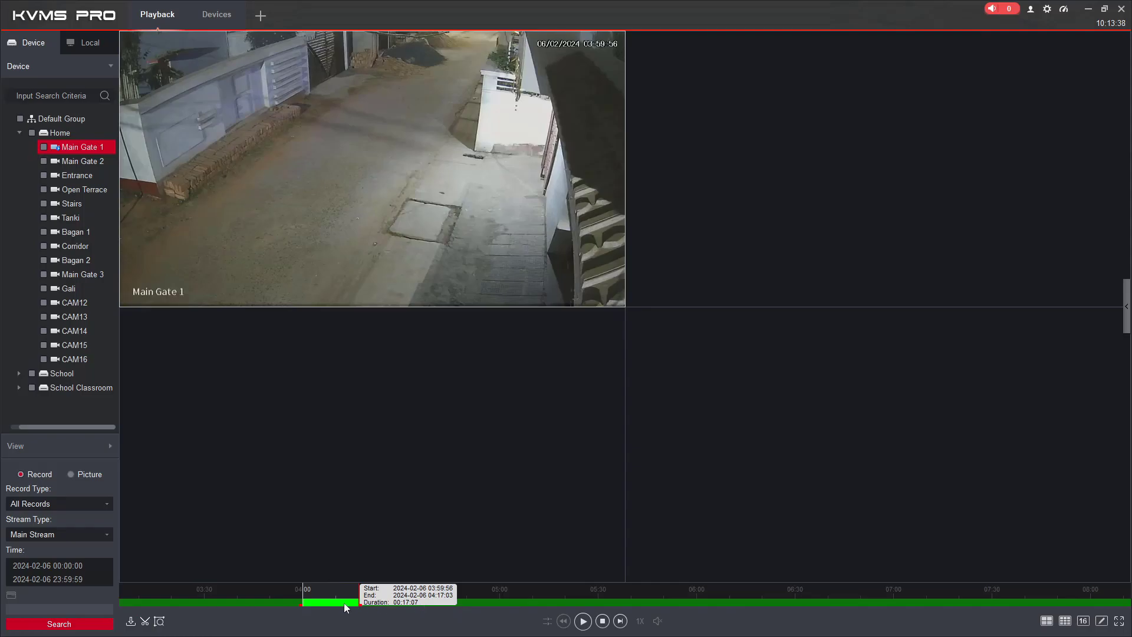
pyautogui.scroll(1, 344, 603)
pyautogui.scroll(2, 344, 602)
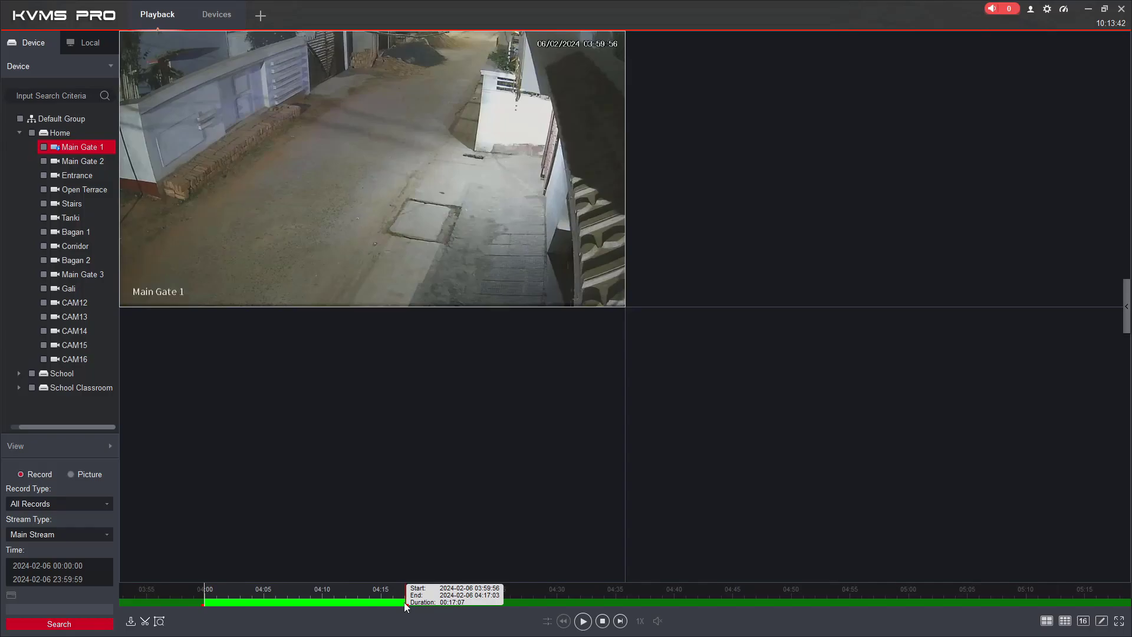
pyautogui.moveTo(406, 605); pyautogui.dragTo(262, 607)
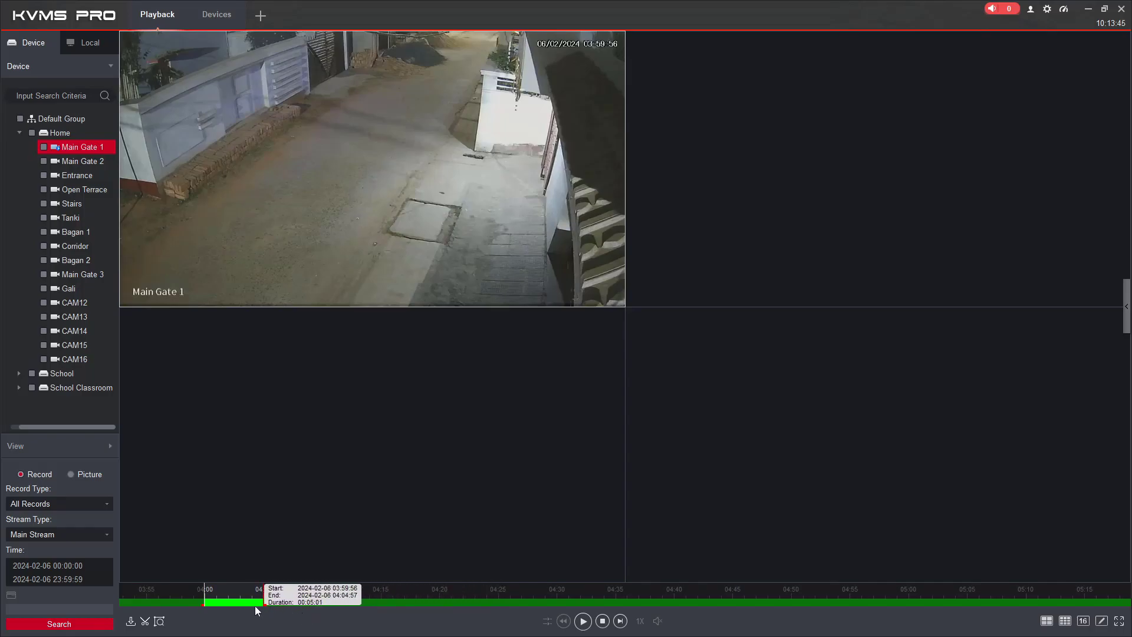
pyautogui.moveTo(256, 606); pyautogui.dragTo(217, 605)
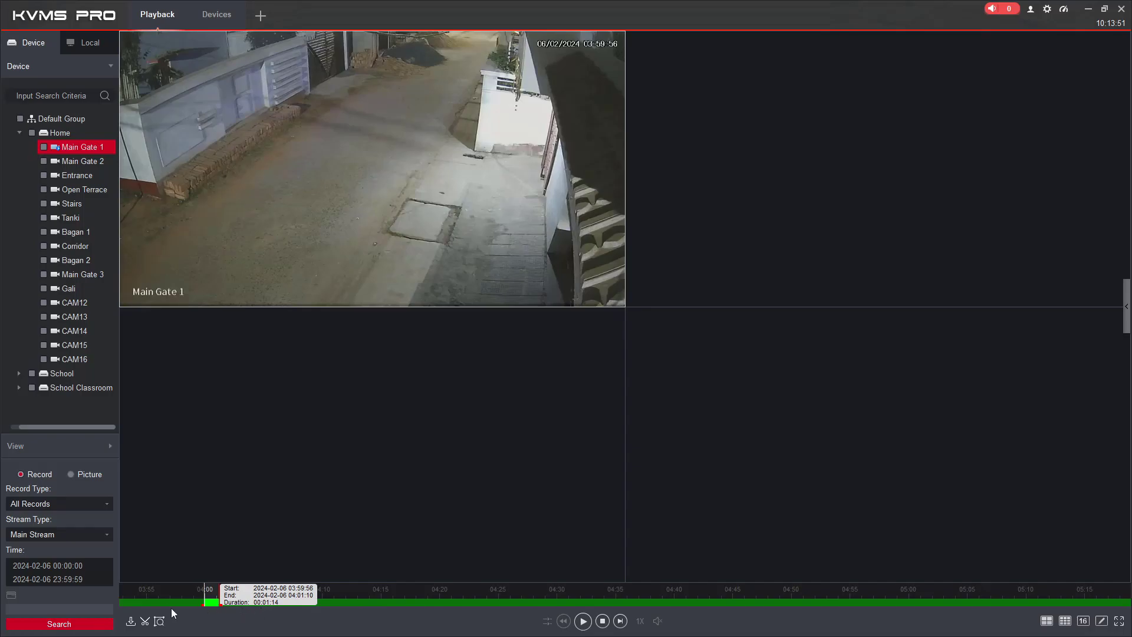
# Set the clip's export format to MP4.
pyautogui.click(145, 623)
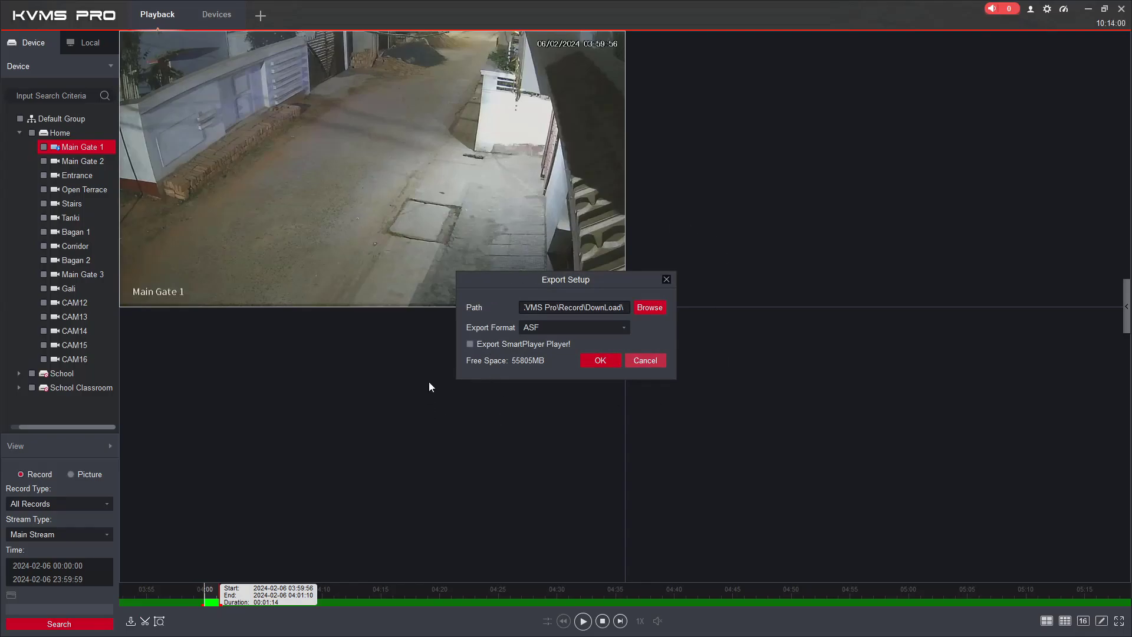
pyautogui.click(562, 329)
pyautogui.click(540, 369)
# Target a new 'KVMS Videos' folder in Documents as the export destination and confirm.
pyautogui.click(646, 308)
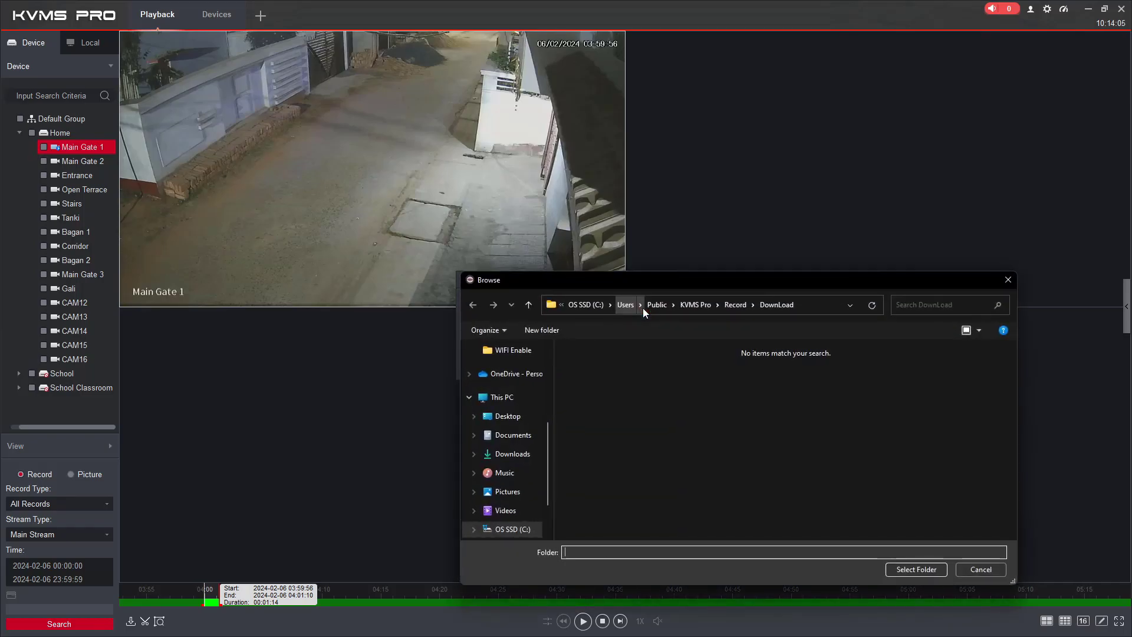
pyautogui.click(518, 435)
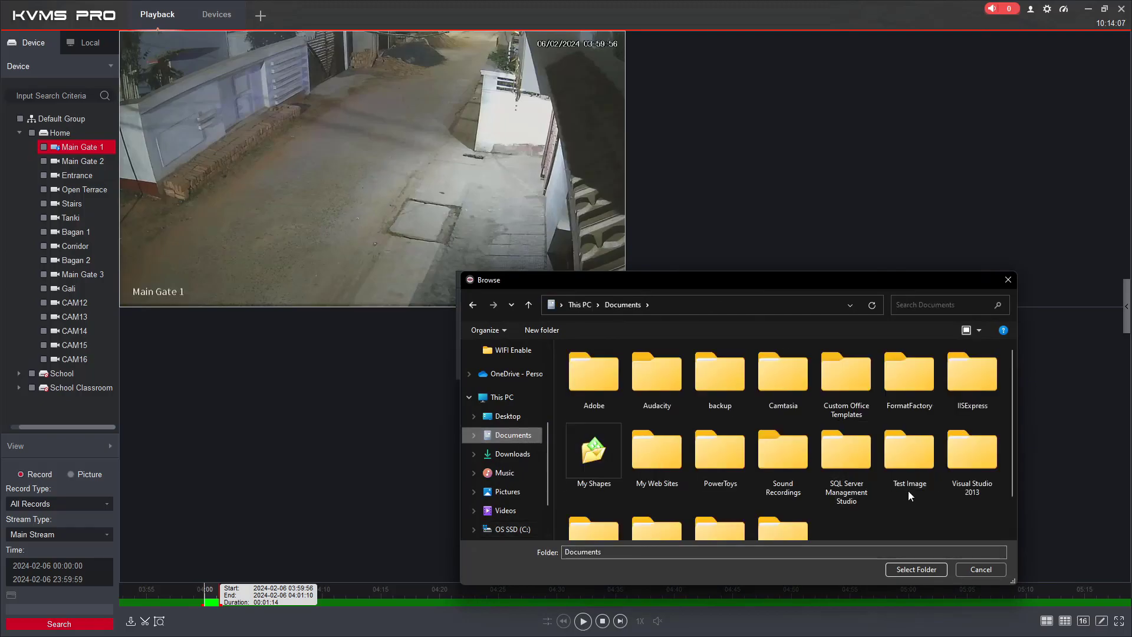
pyautogui.scroll(-1, 895, 485)
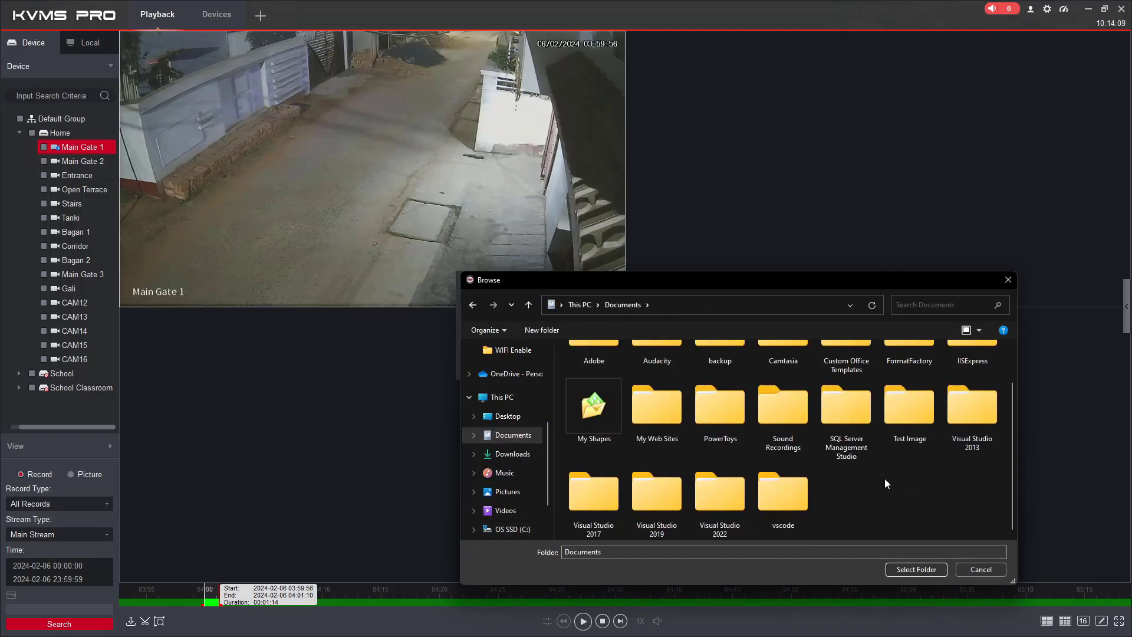
pyautogui.hotkey('ctrl', 'shift', 'n')
pyautogui.write('K')
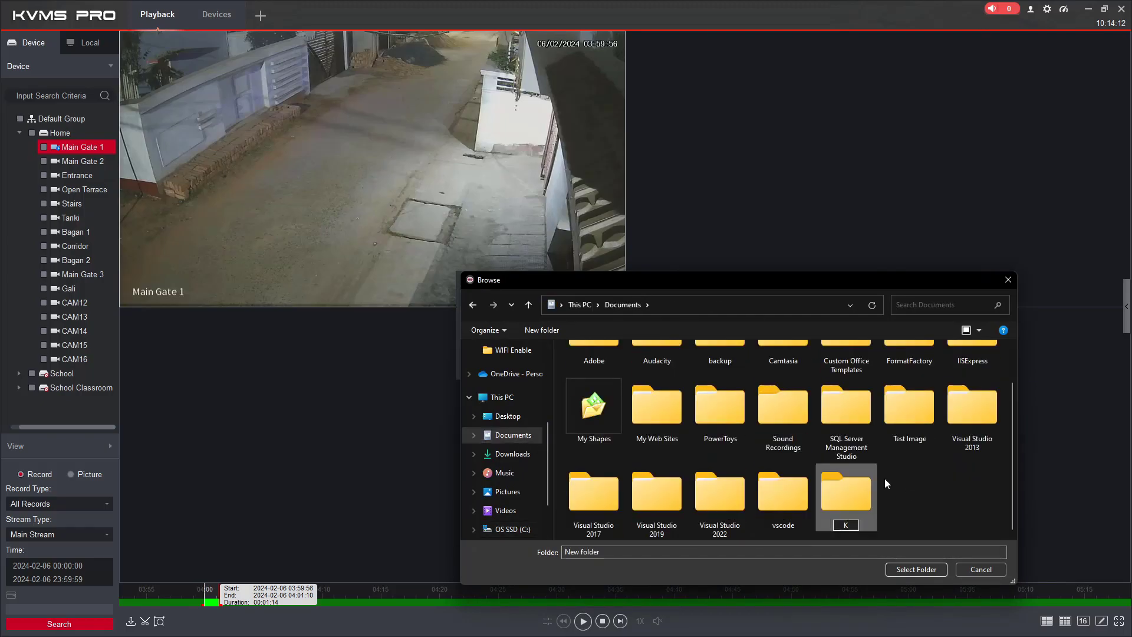
pyautogui.write('V')
pyautogui.write('MS')
pyautogui.write(' Rec')
pyautogui.write('e')
pyautogui.write('os')
pyautogui.press('Return')
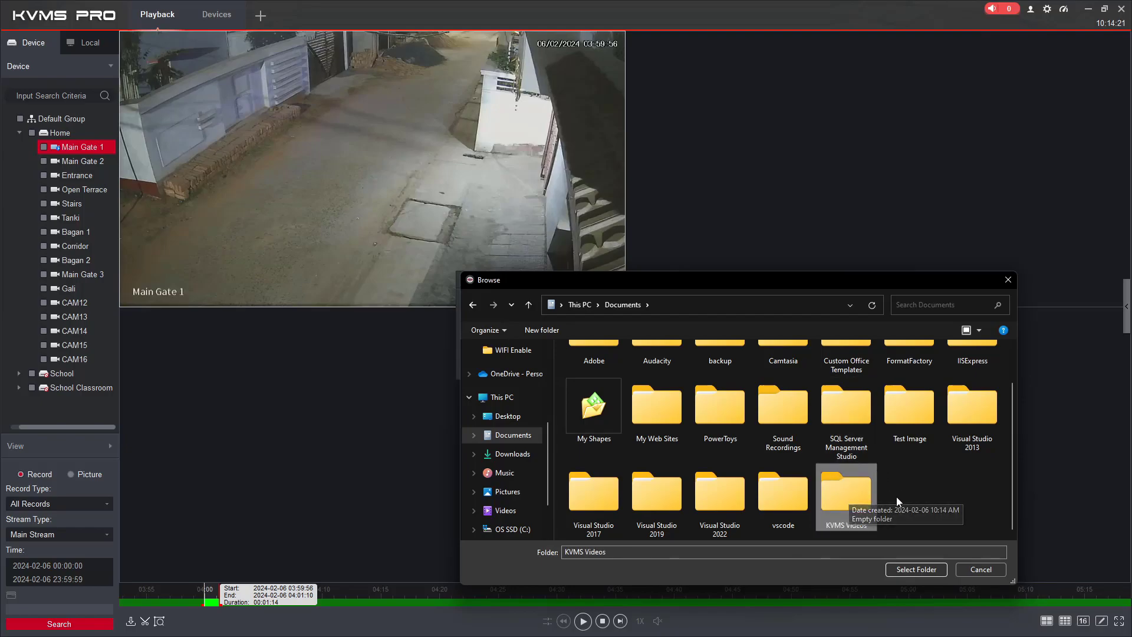
pyautogui.click(908, 568)
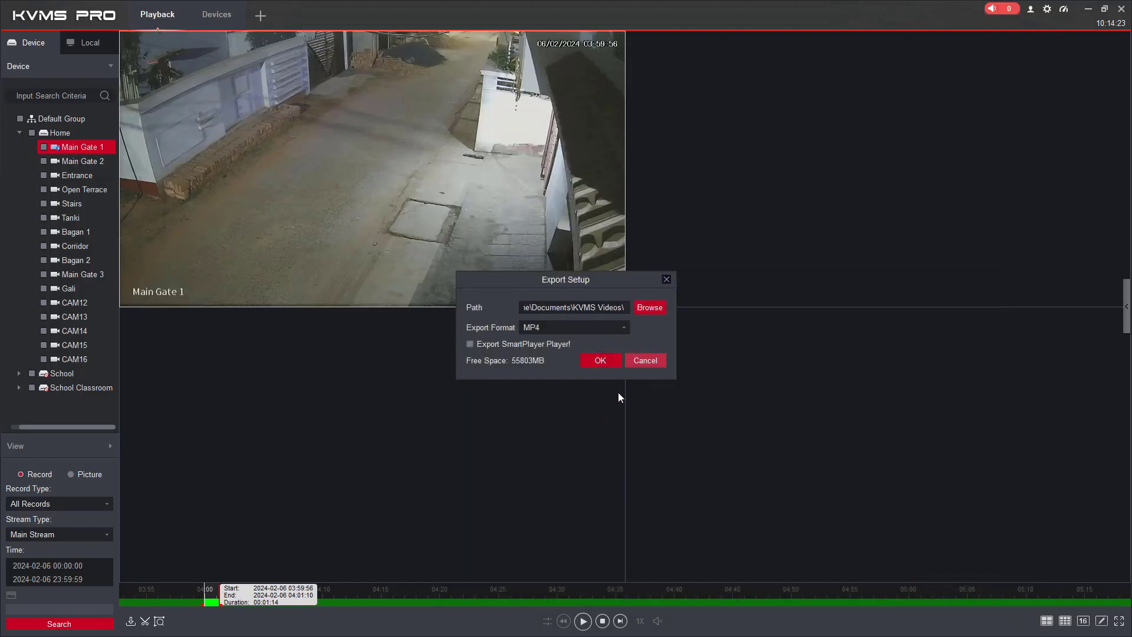
pyautogui.click(610, 362)
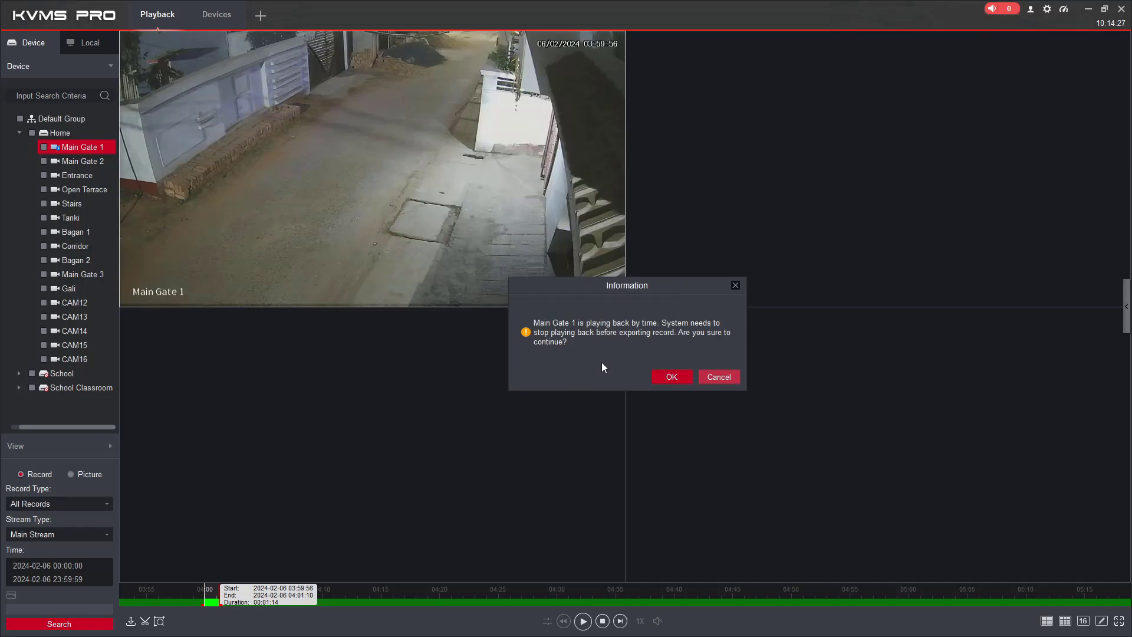
# Agree to stop playback so the 447 KB clip exports, then close the progress window.
pyautogui.click(670, 382)
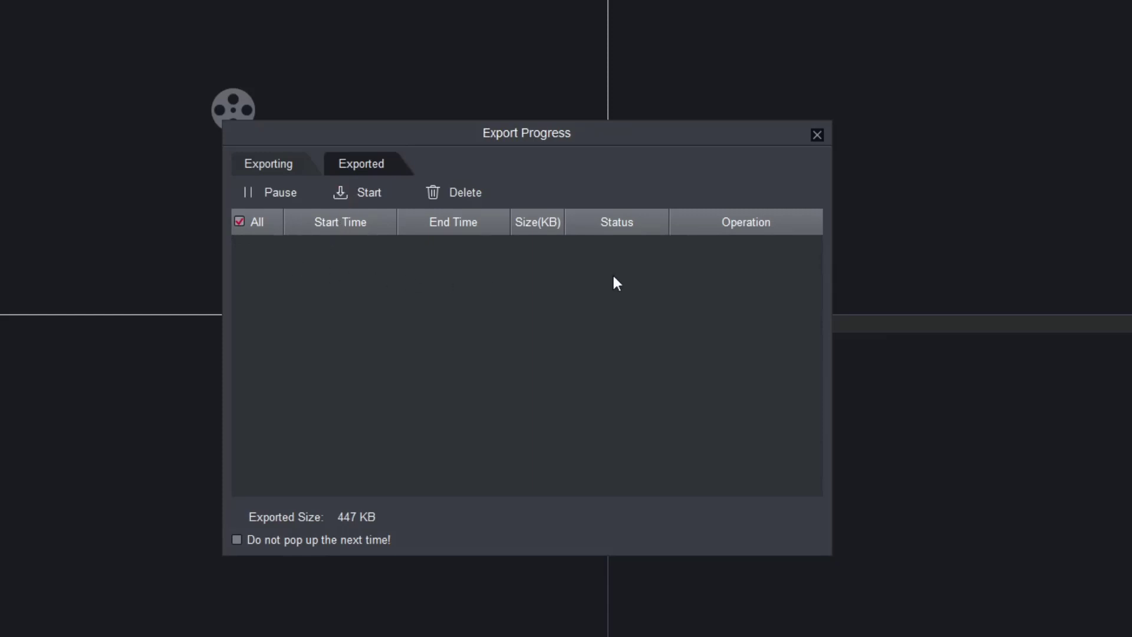
pyautogui.click(817, 136)
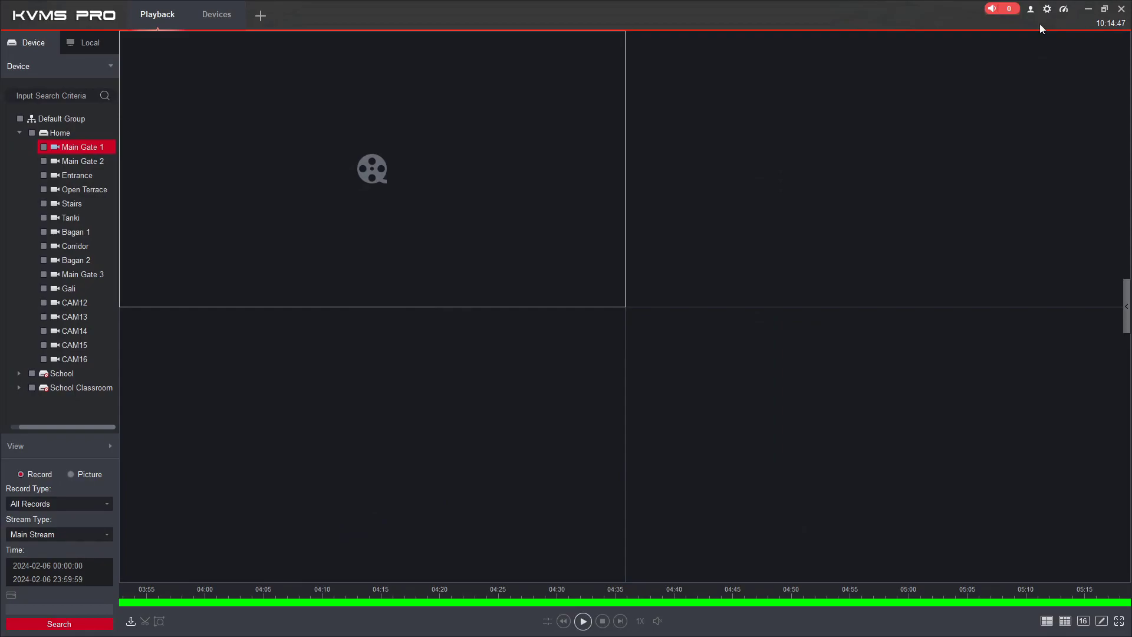
# Open Documents\KVMS Videos via This PC and play the exported MP4 in VLC, then close it.
pyautogui.click(1089, 8)
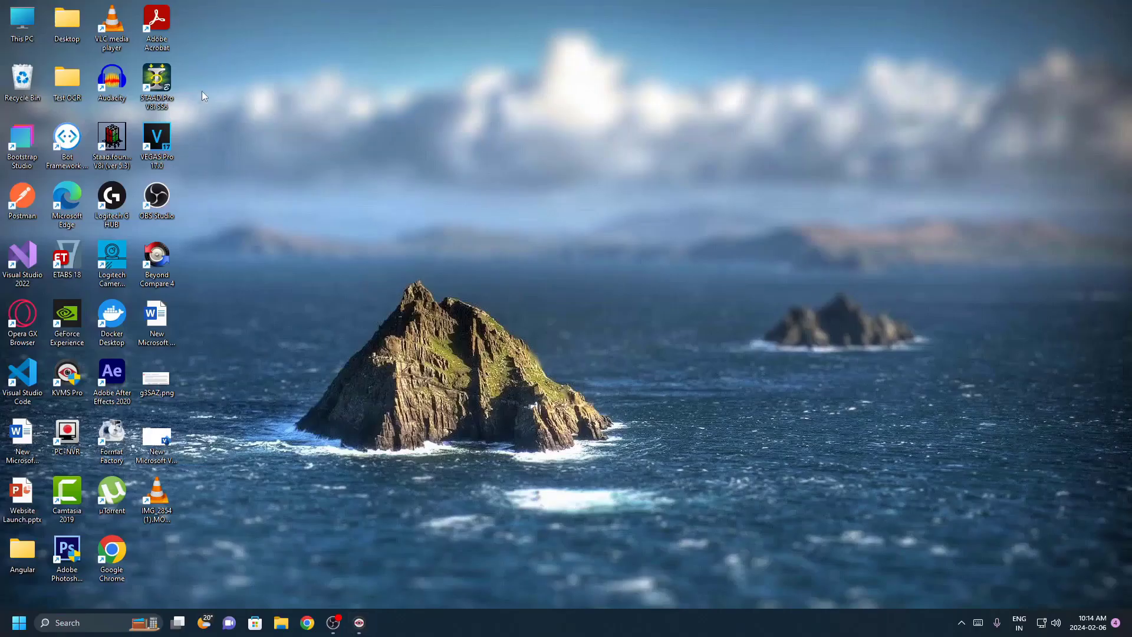
pyautogui.doubleClick(22, 25)
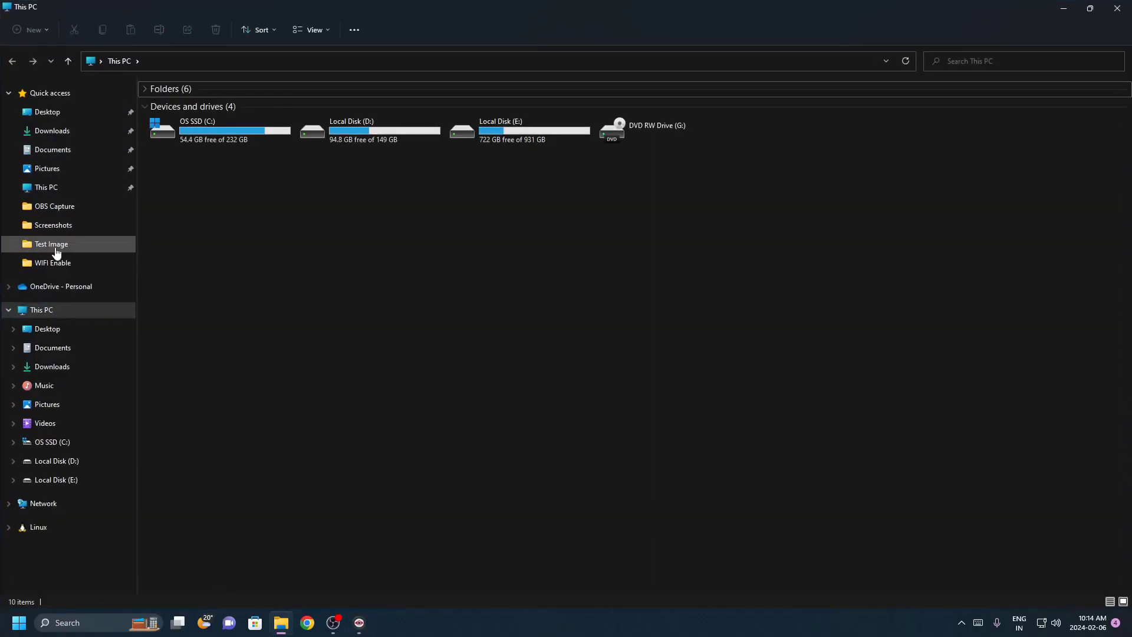
pyautogui.click(47, 154)
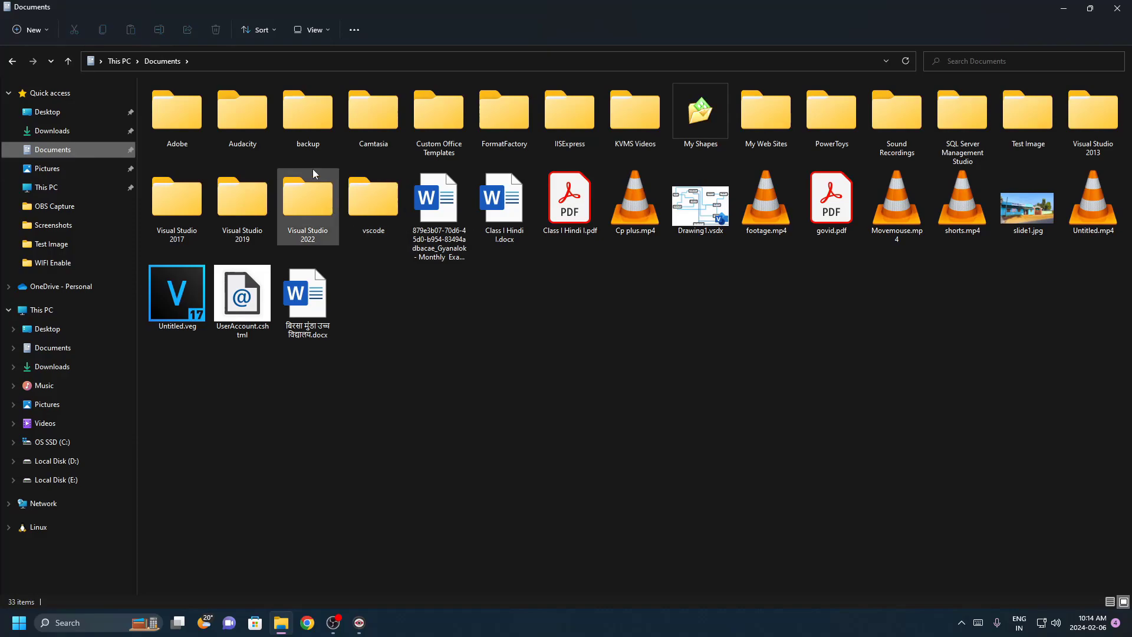
pyautogui.click(311, 139)
pyautogui.press('k')
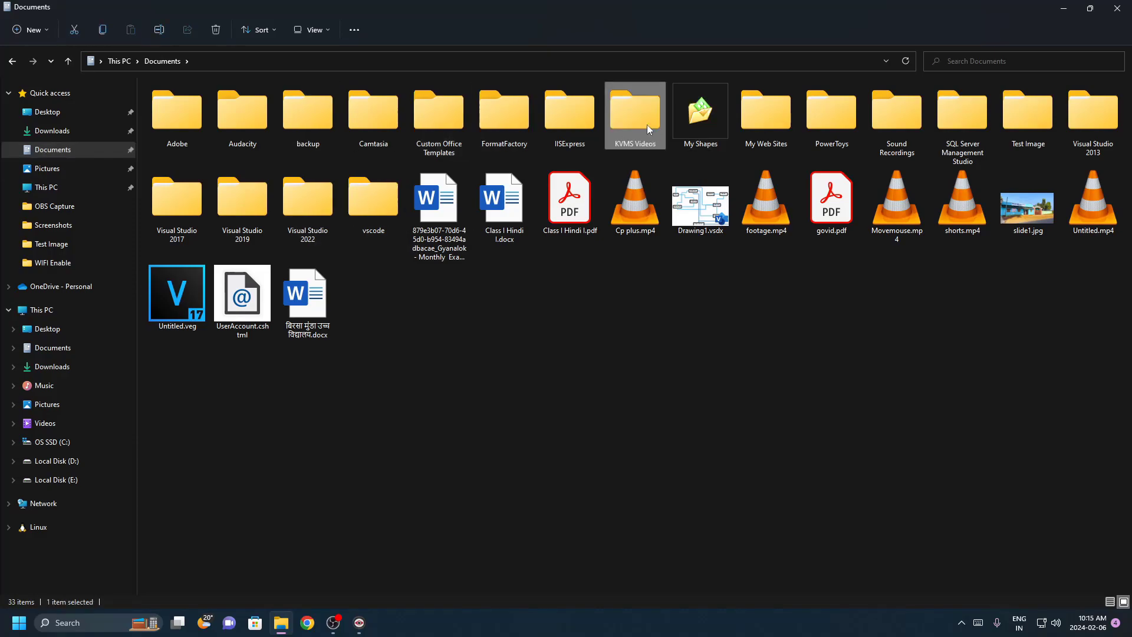
pyautogui.doubleClick(647, 125)
pyautogui.doubleClick(182, 137)
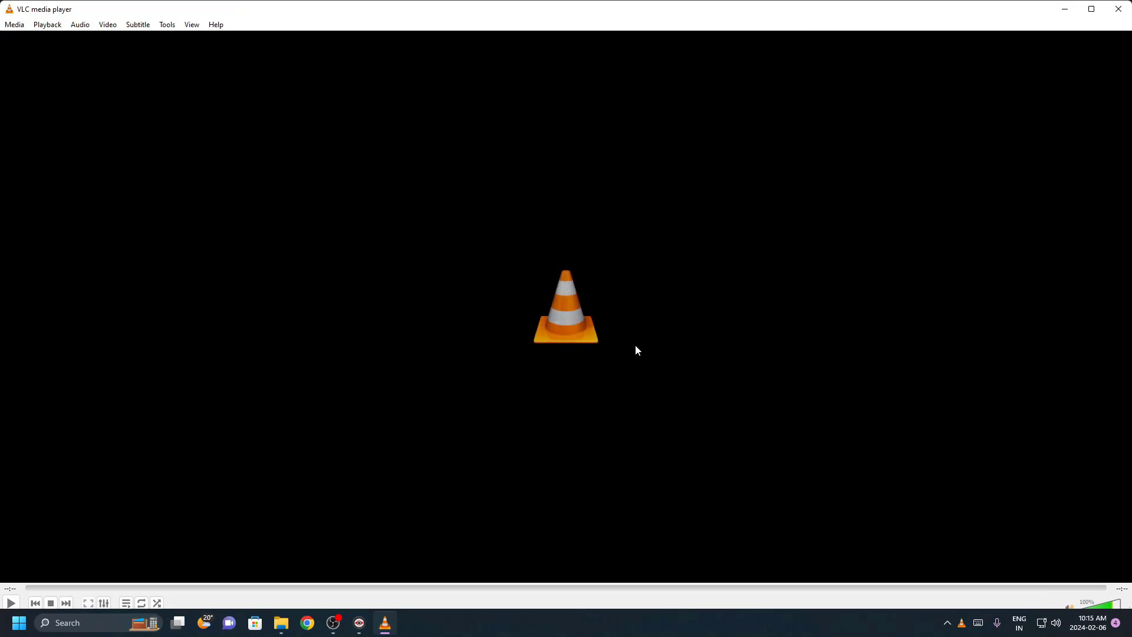
pyautogui.click(1119, 9)
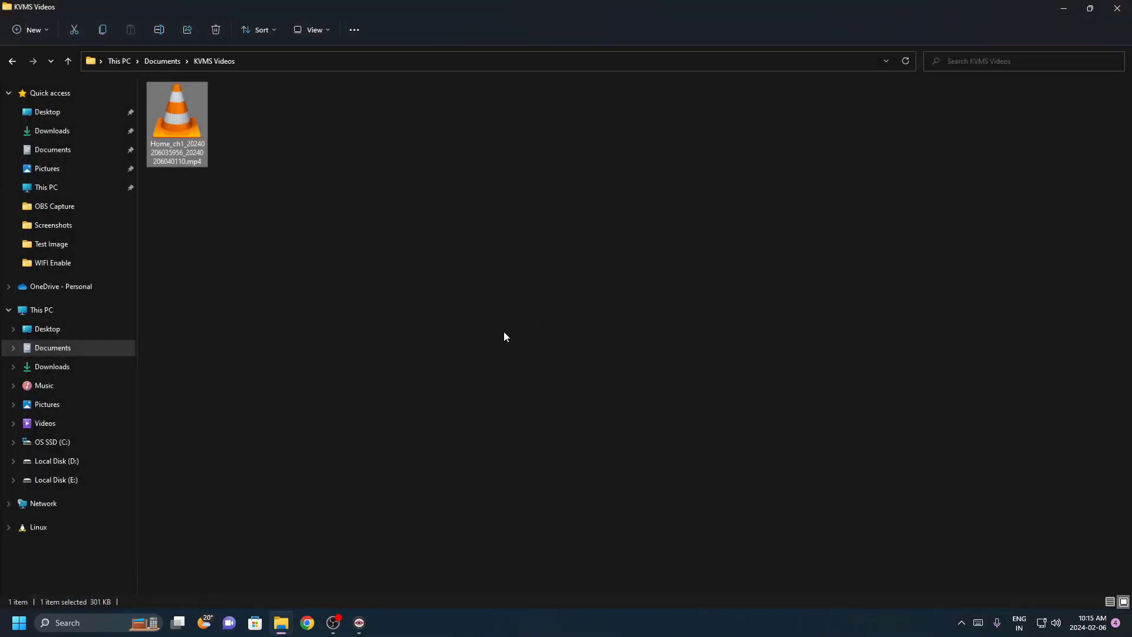